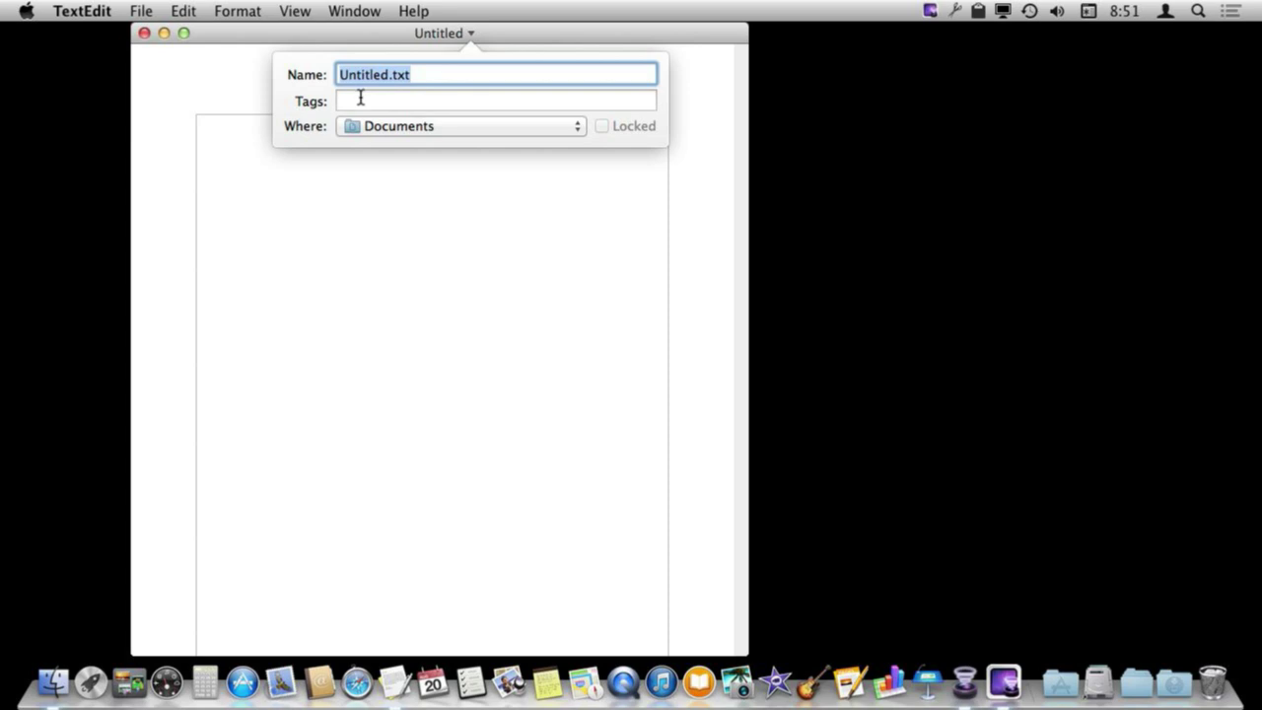
Look through the other save locations in the Where list, then close it unchanged
{"action": "left_click", "coordinate": [415, 133]}
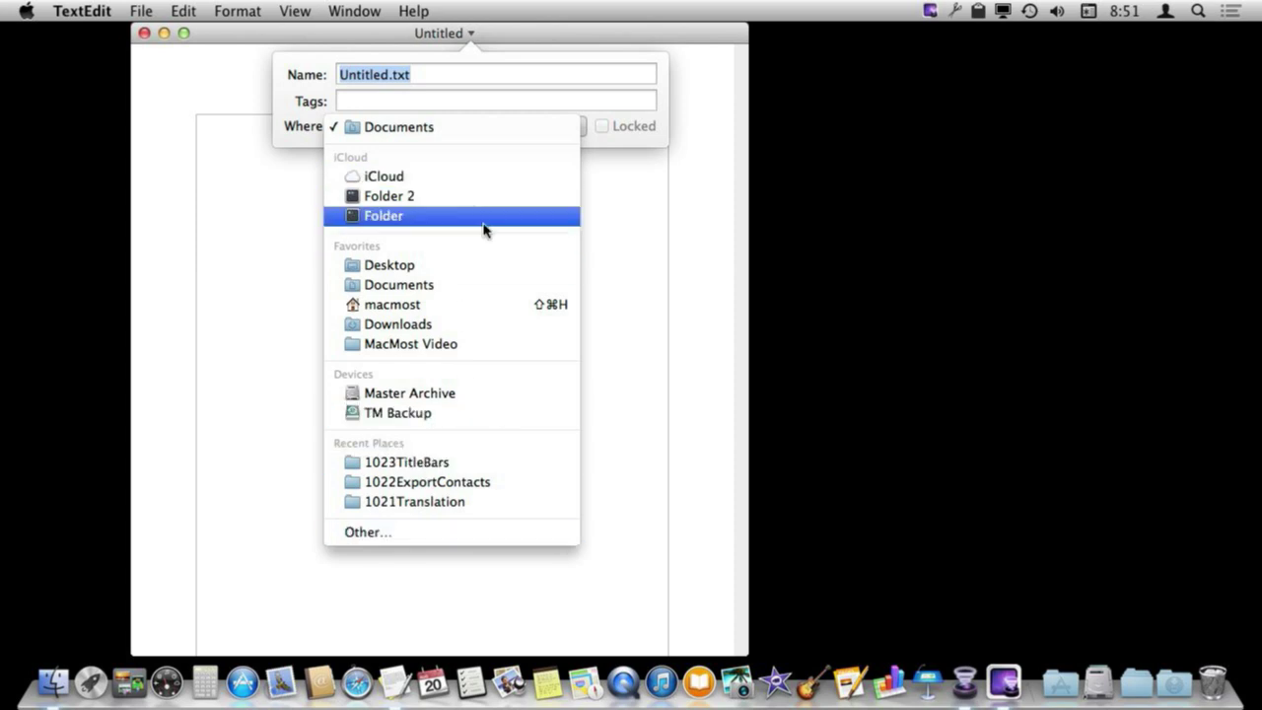
{"action": "left_click", "coordinate": [635, 143]}
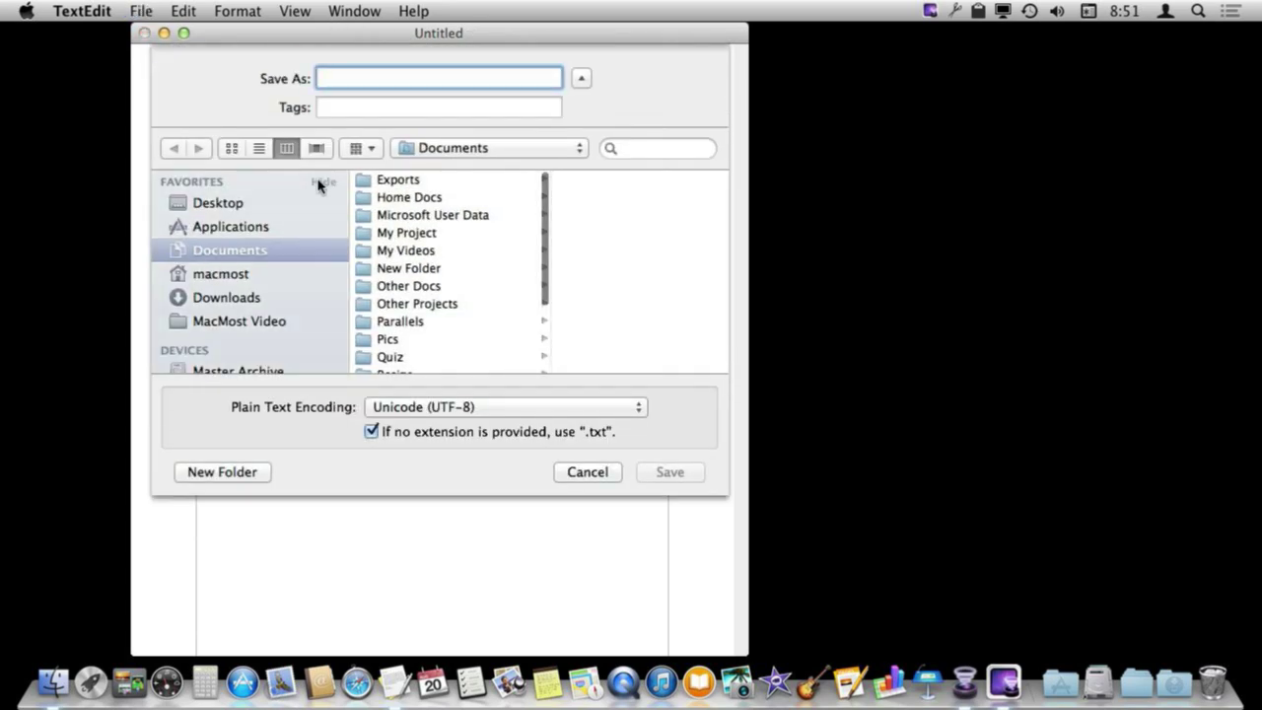
Save the new document to the Desktop as Test.txt
{"action": "key", "text": "super+d"}
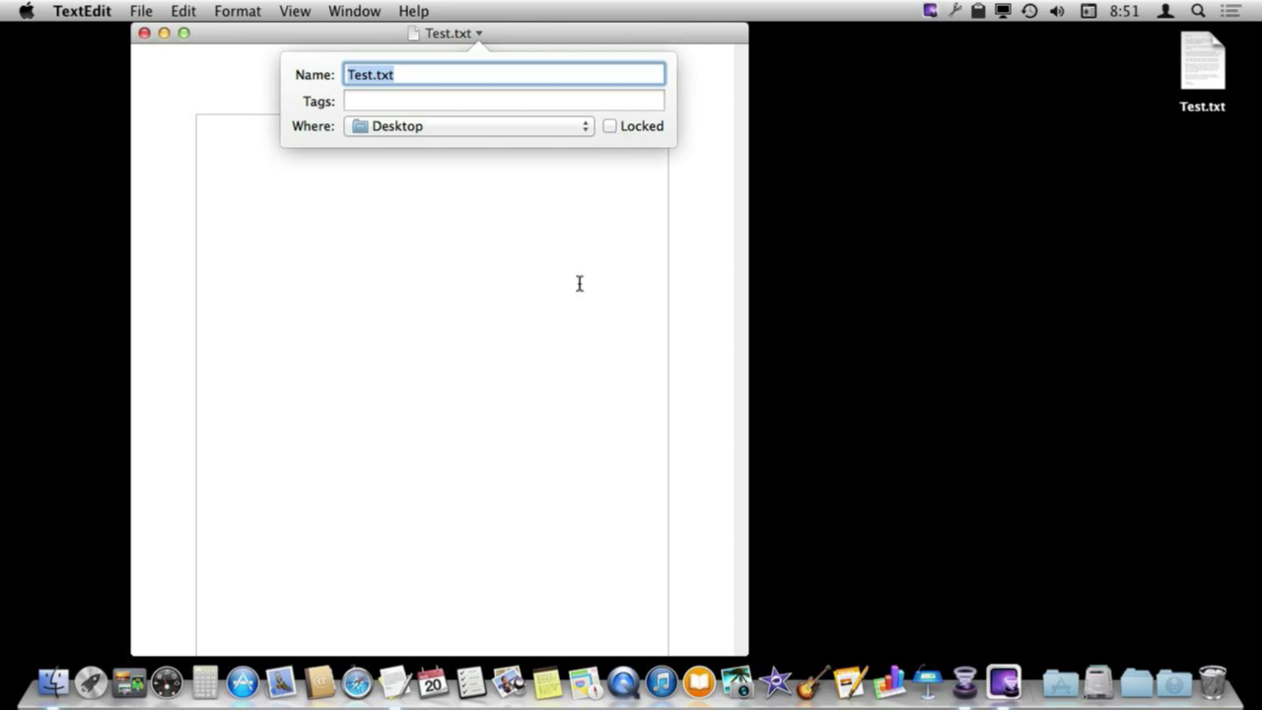
{"action": "key", "text": "super+Tab"}
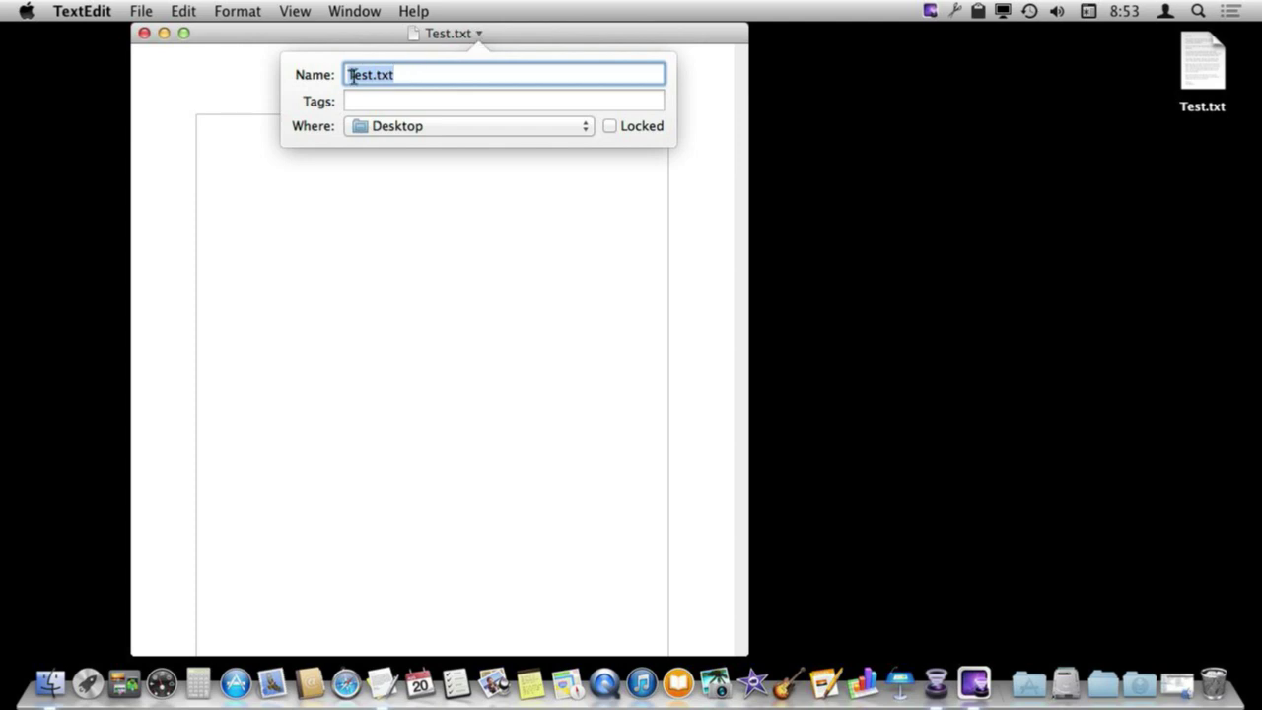
Rename the file to My Document in the title popover
{"action": "key", "text": "Left"}
{"action": "type", "text": "My Do"}
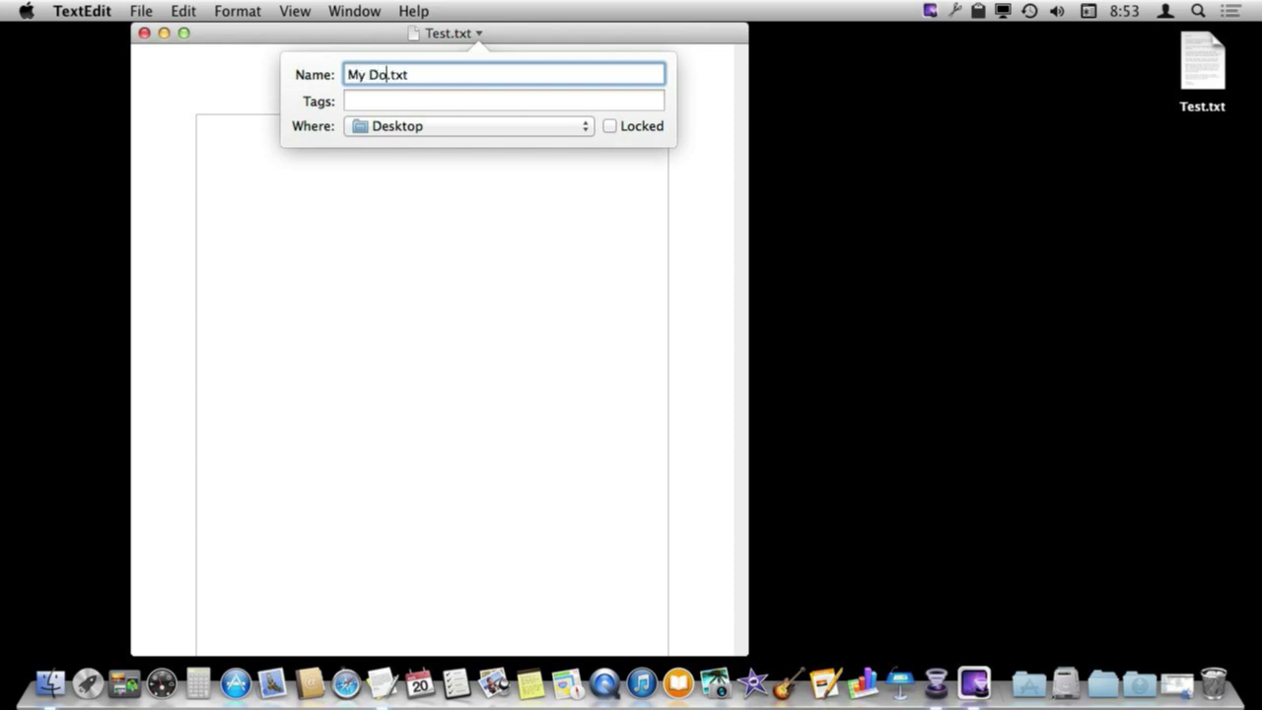
{"action": "type", "text": "cument"}
{"action": "key", "text": "Tab"}
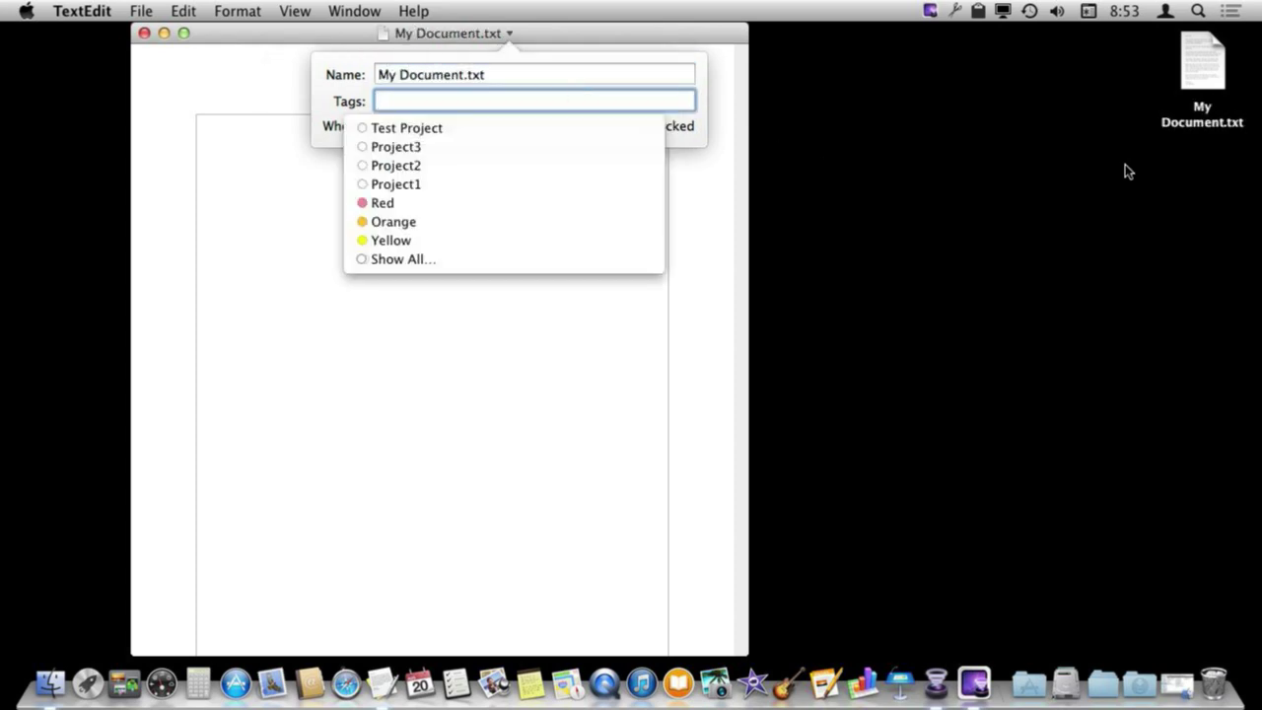
{"action": "left_click", "coordinate": [352, 99]}
Move the file into Documents, confirm it in the Documents stack, then move it back to Desktop
{"action": "left_click", "coordinate": [444, 130]}
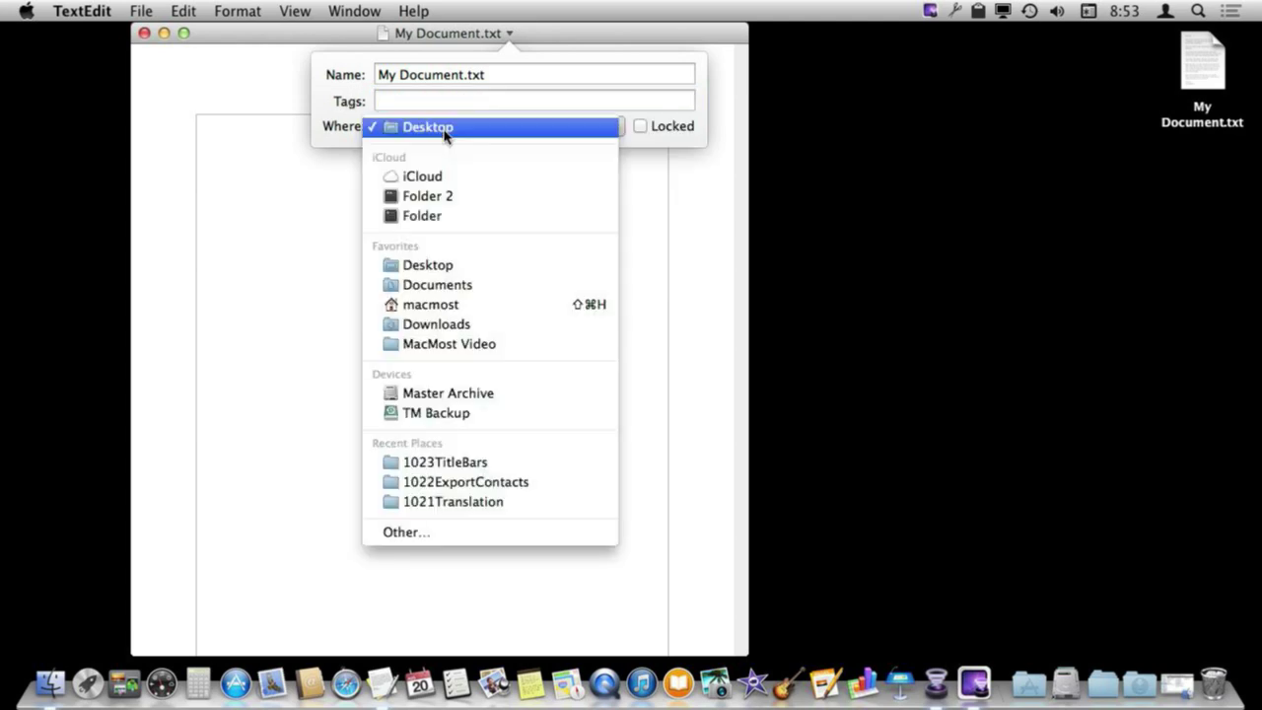
{"action": "left_click", "coordinate": [459, 289]}
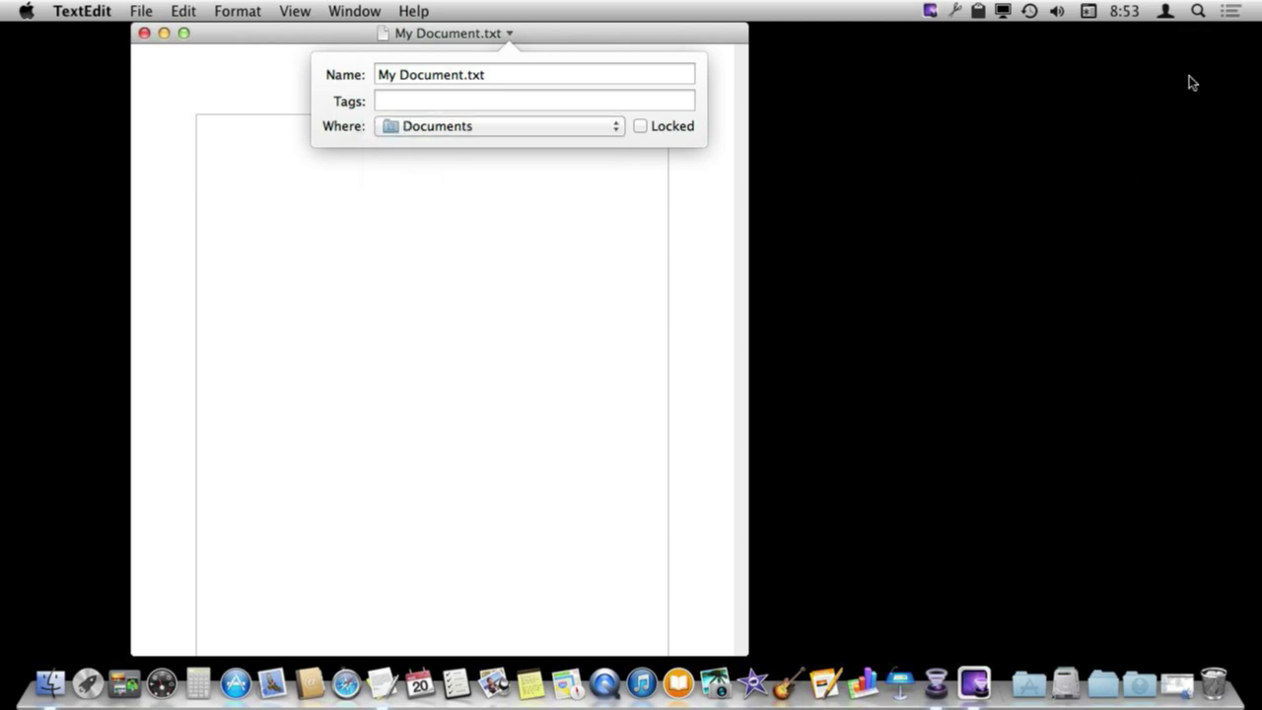
{"action": "left_click", "coordinate": [1106, 690]}
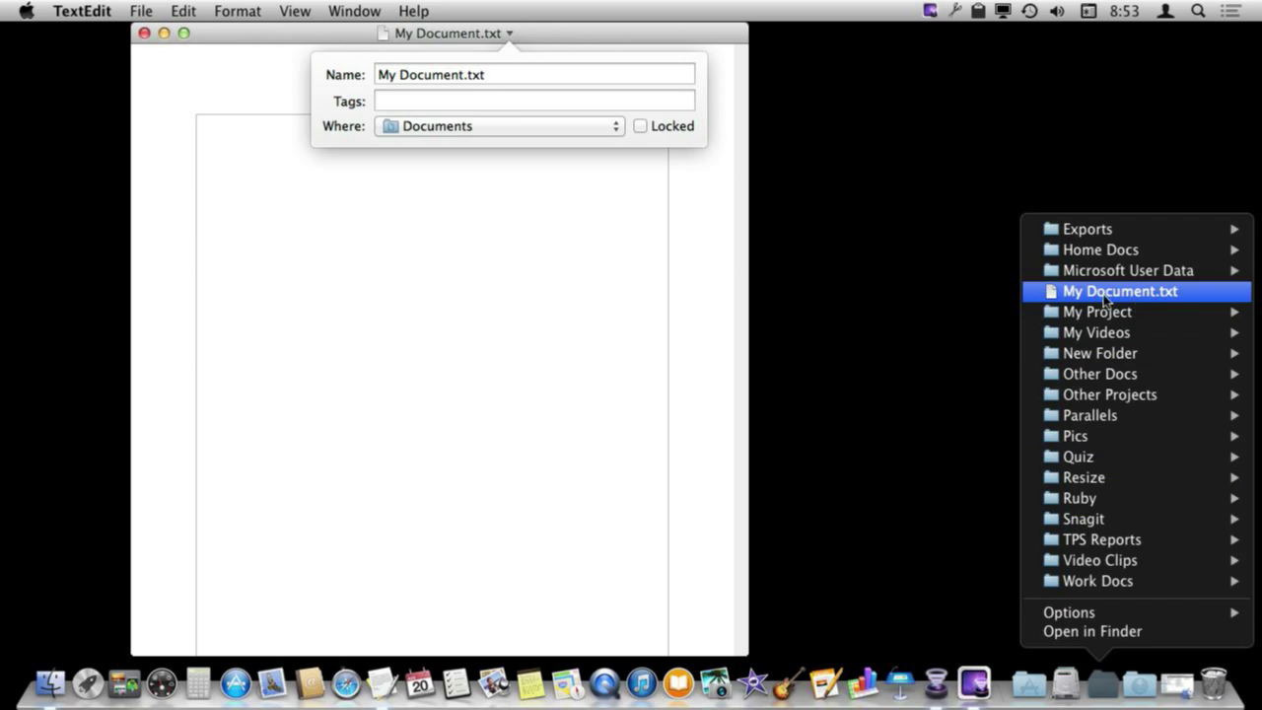
{"action": "left_click", "coordinate": [464, 104]}
{"action": "left_click", "coordinate": [434, 127]}
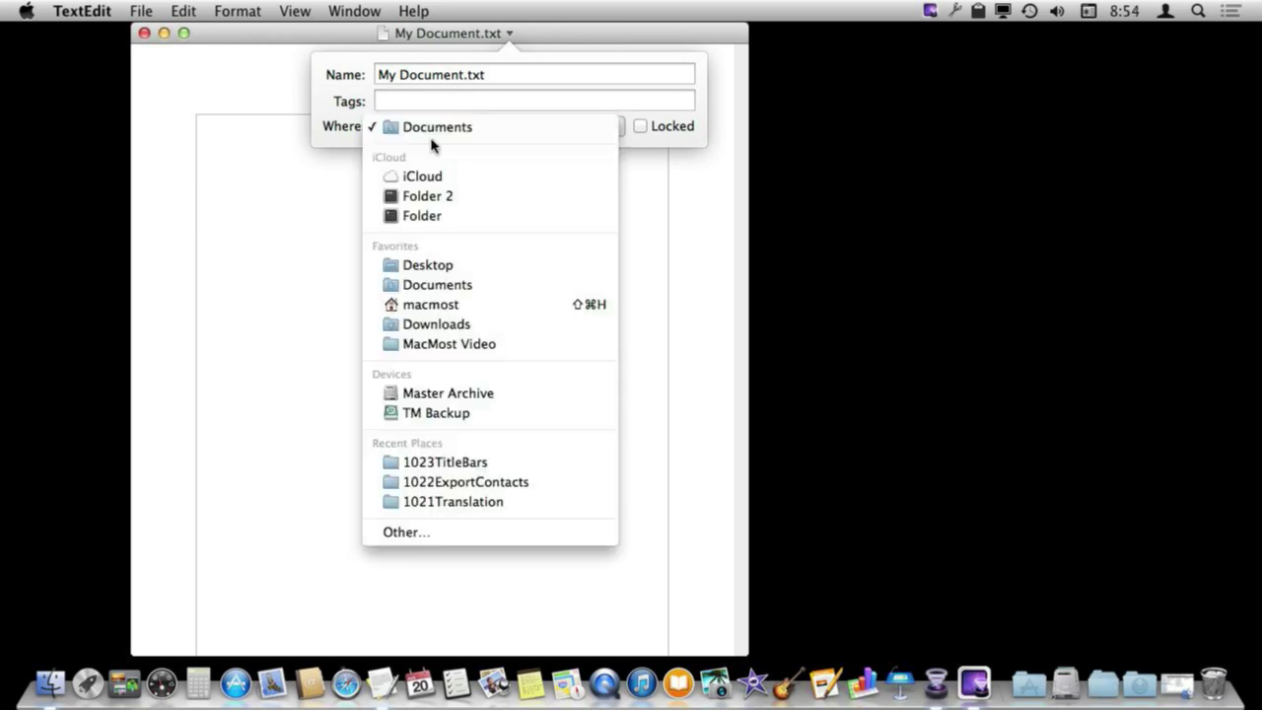
{"action": "left_click", "coordinate": [444, 264]}
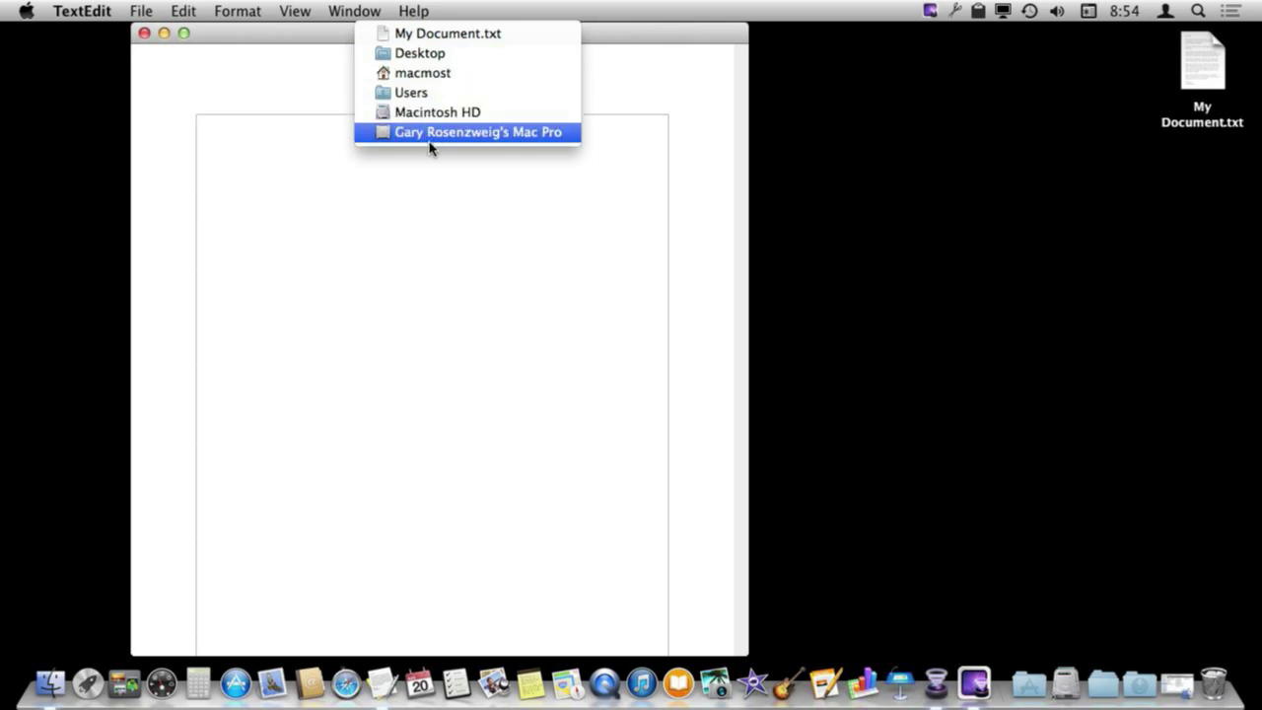
Show My Document.txt's Desktop folder in Finder, then return to the document window
{"action": "left_click", "coordinate": [422, 52]}
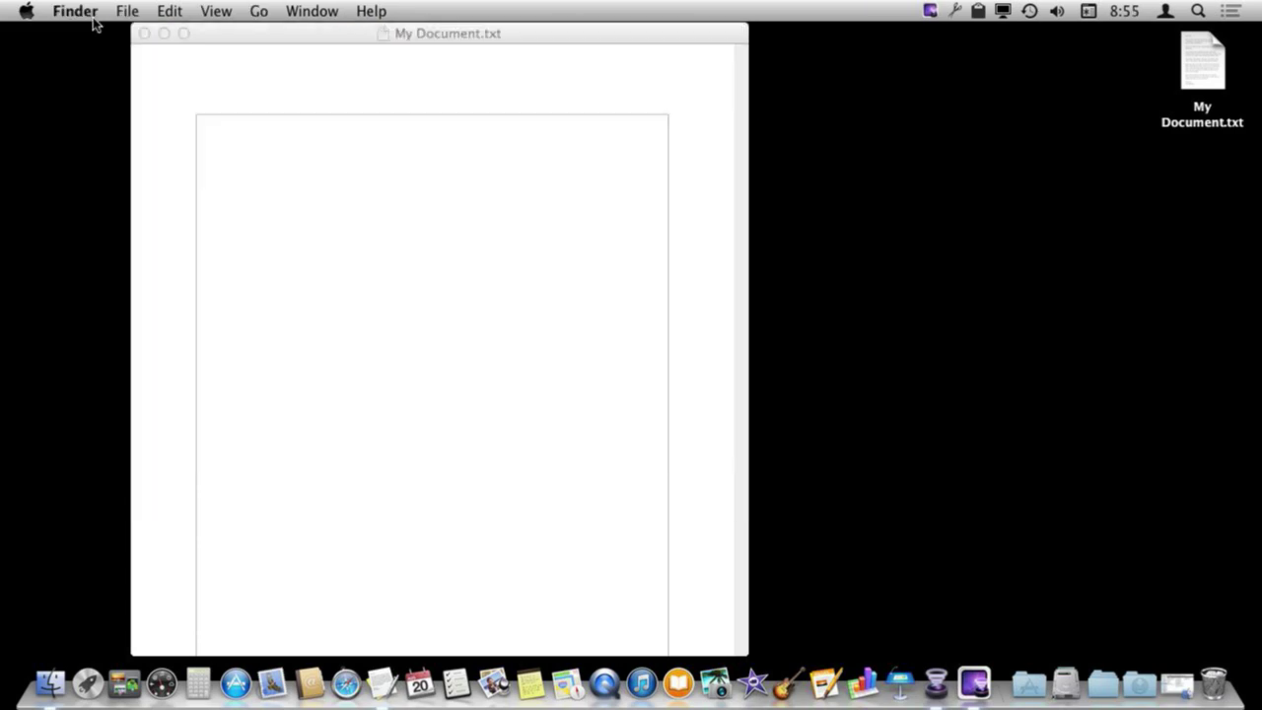
{"action": "left_click", "coordinate": [447, 38], "text": "super"}
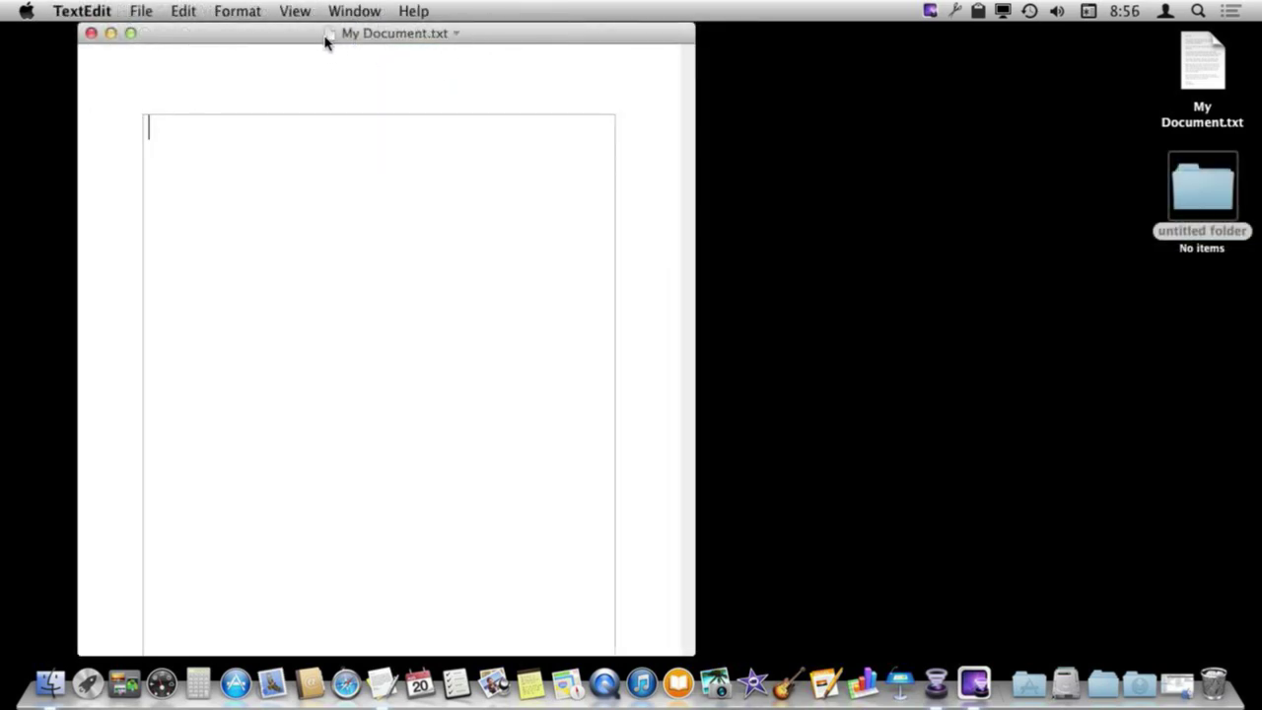
Drag the proxy icon onto the untitled folder, spring it open, and drop My Document.txt inside
{"action": "mouse_move", "coordinate": [390, 33]}
{"action": "mouse_move", "coordinate": [332, 39]}
{"action": "left_mouse_down"}
{"action": "mouse_move", "coordinate": [1037, 221]}
{"action": "mouse_move", "coordinate": [1205, 188]}
{"action": "left_mouse_up"}
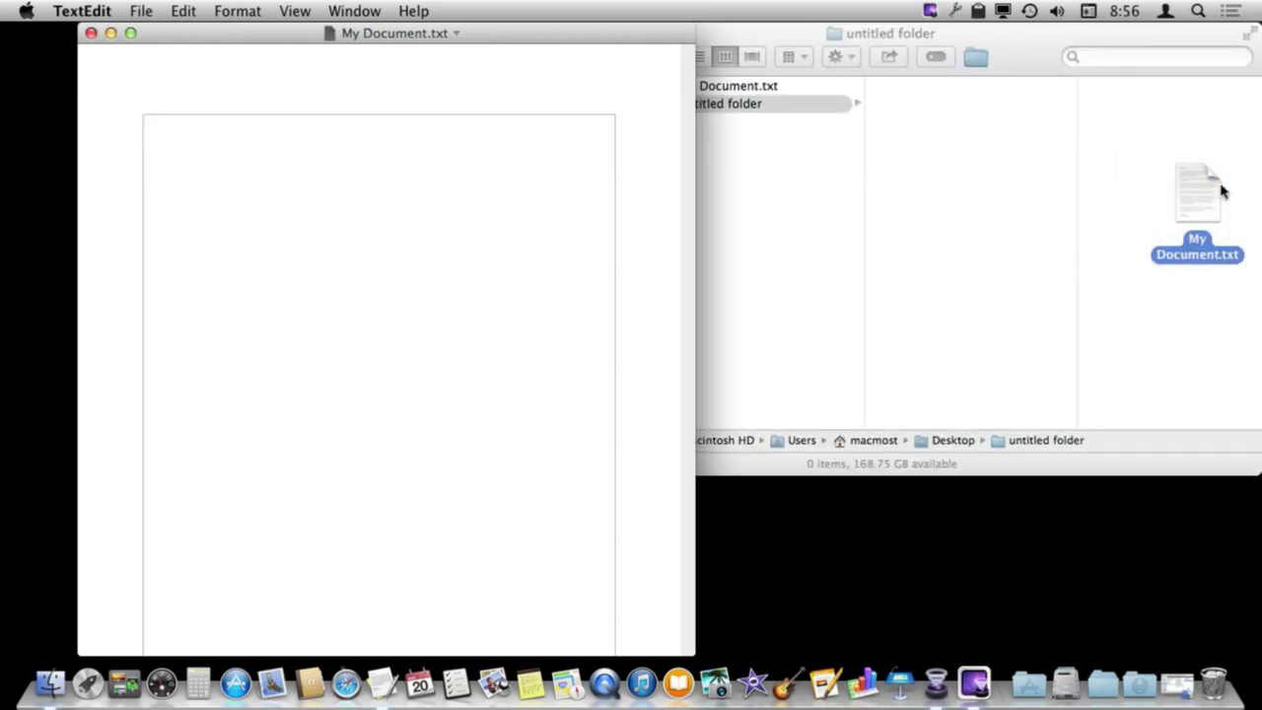
{"action": "mouse_move", "coordinate": [1221, 190]}
{"action": "left_mouse_down"}
{"action": "mouse_move", "coordinate": [930, 170]}
{"action": "mouse_move", "coordinate": [944, 184]}
{"action": "mouse_move", "coordinate": [911, 161]}
{"action": "mouse_move", "coordinate": [927, 149]}
{"action": "left_mouse_up"}
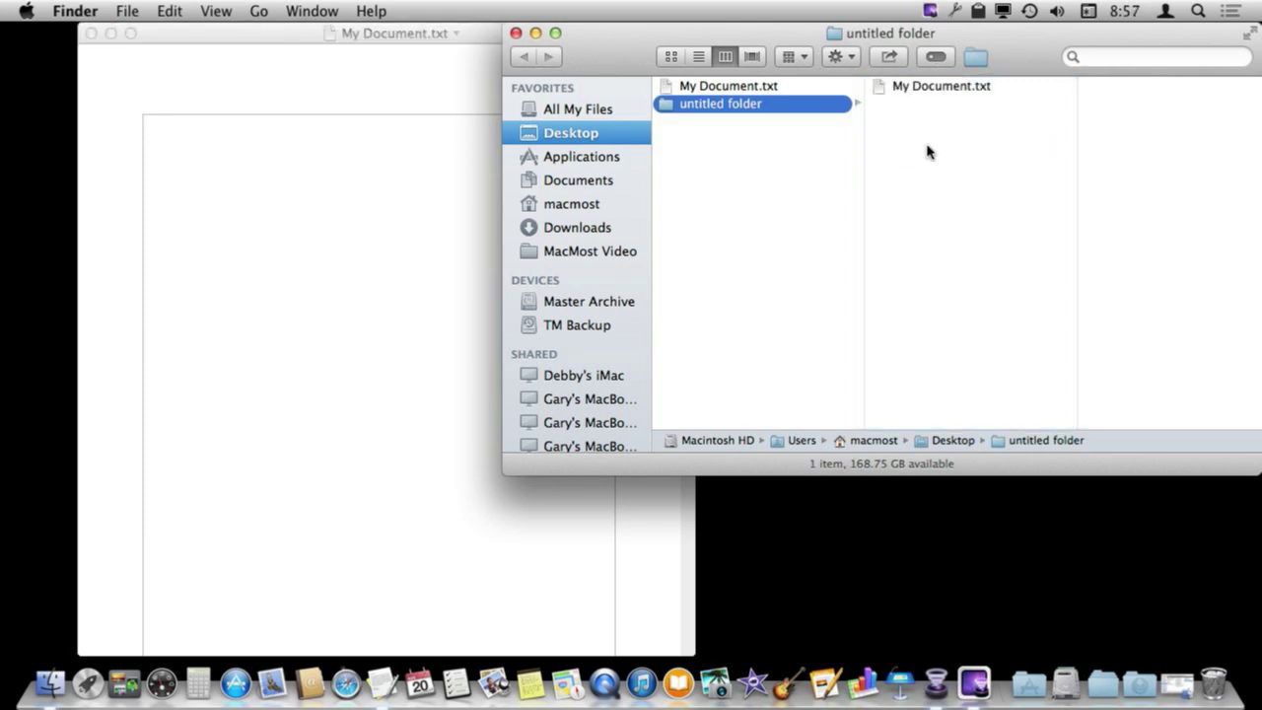
{"action": "left_click_drag", "start_coordinate": [792, 44], "coordinate": [789, 272]}
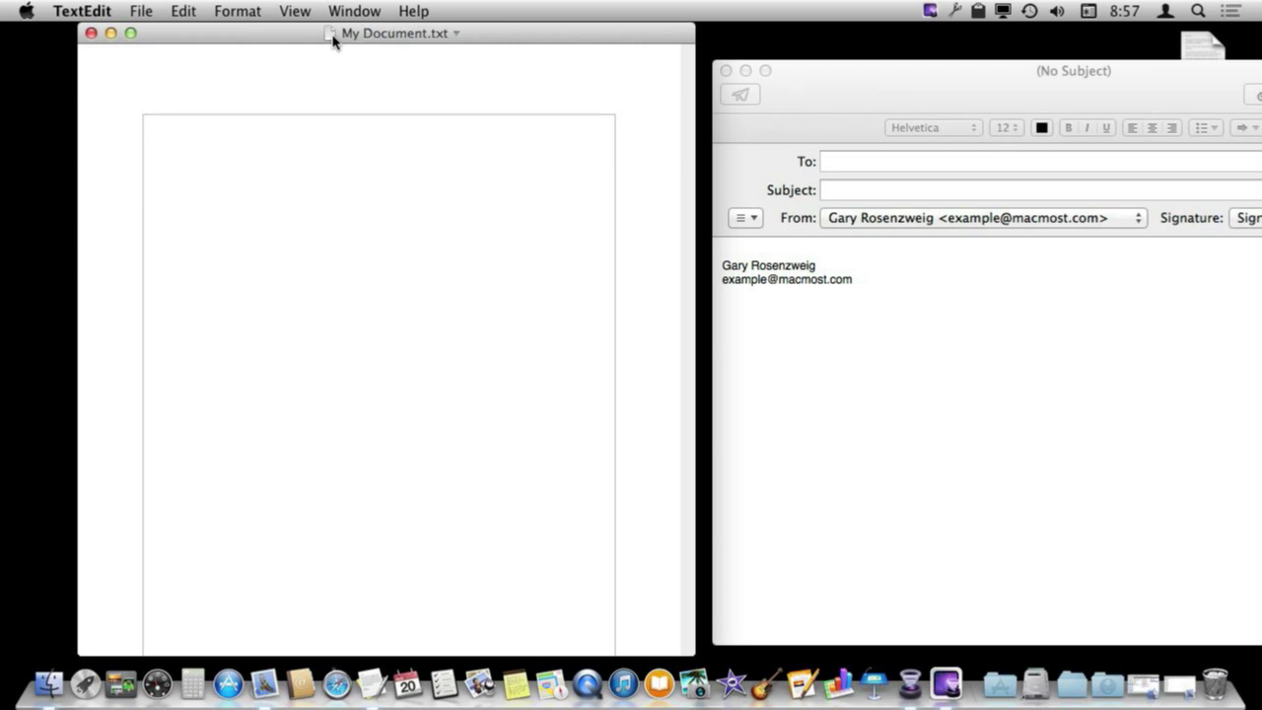
Drag My Document.txt's proxy icon into the new Mail message body as an attachment
{"action": "left_click", "coordinate": [821, 95]}
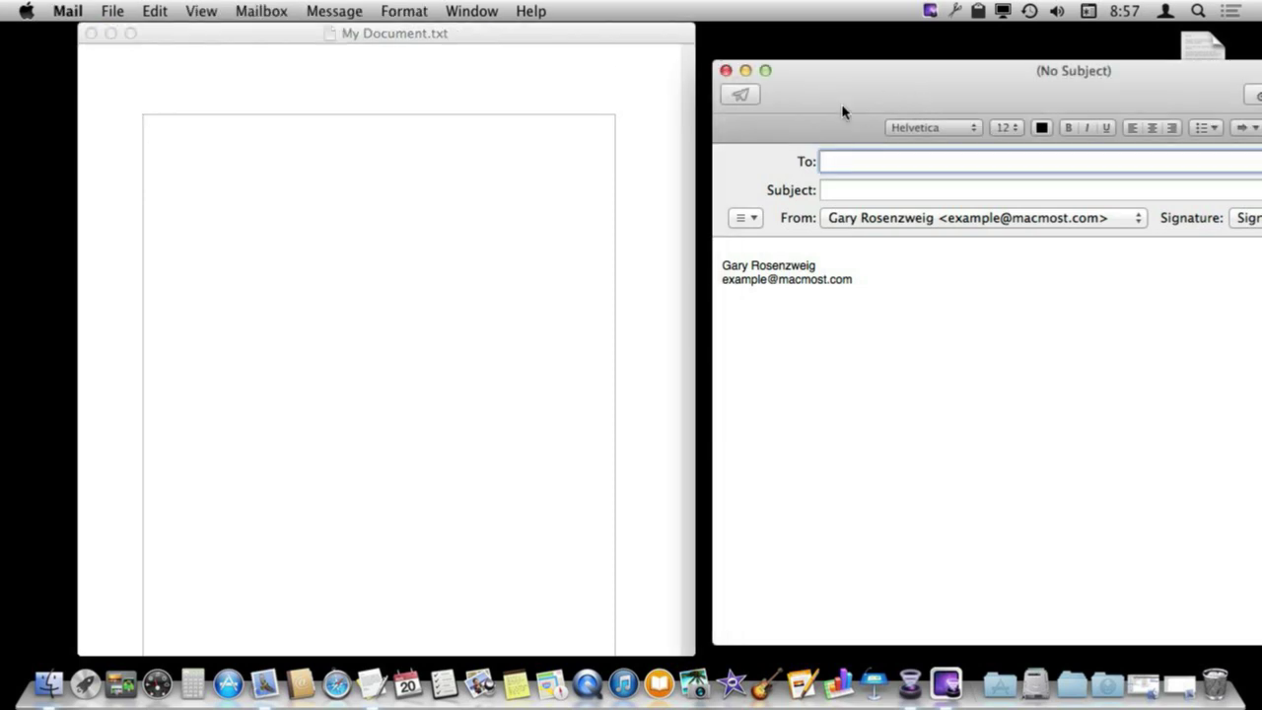
{"action": "left_click", "coordinate": [543, 75]}
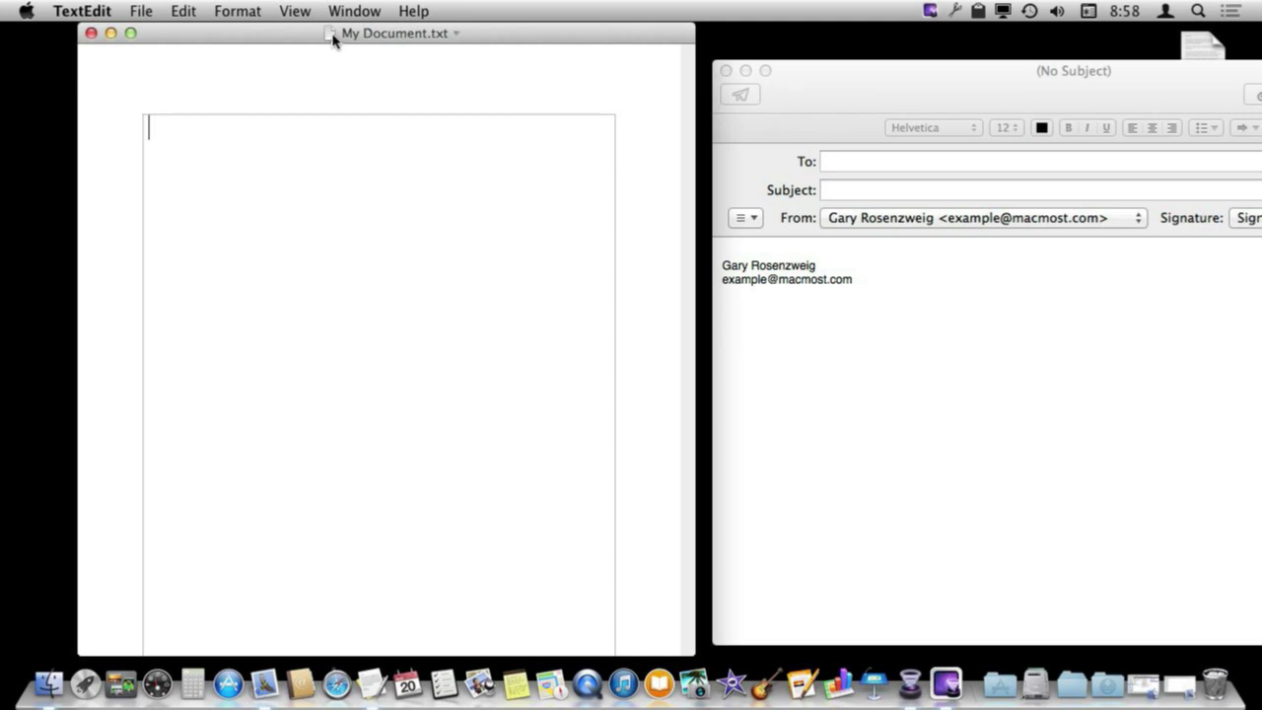
{"action": "left_click_drag", "start_coordinate": [332, 36], "coordinate": [757, 249]}
{"action": "left_click_drag", "start_coordinate": [757, 253], "coordinate": [760, 254]}
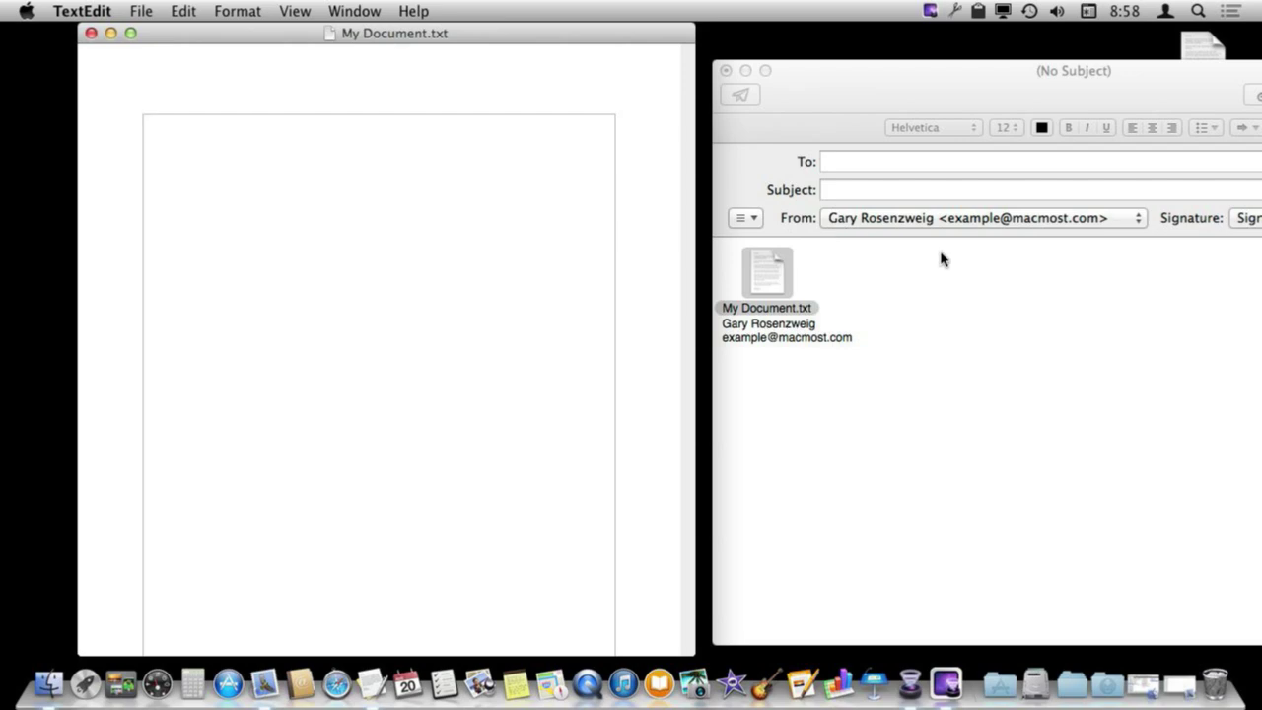
{"action": "left_click", "coordinate": [841, 288]}
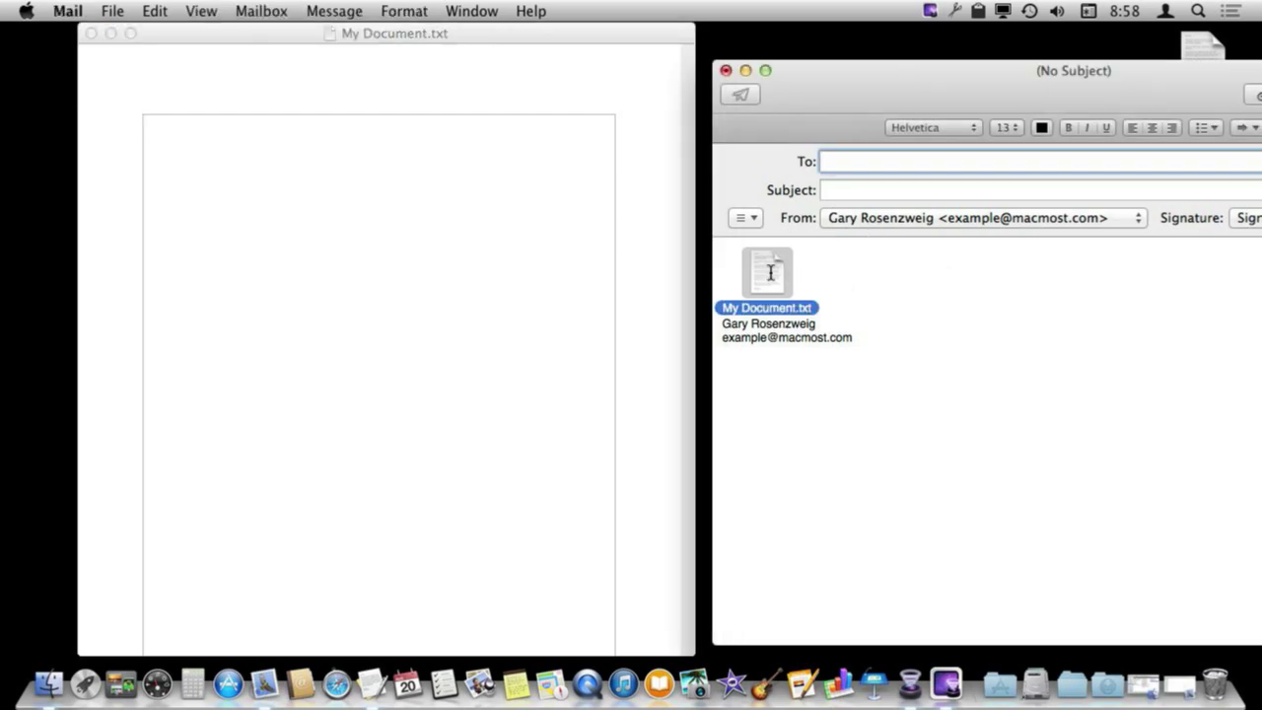
{"action": "mouse_move", "coordinate": [443, 33]}
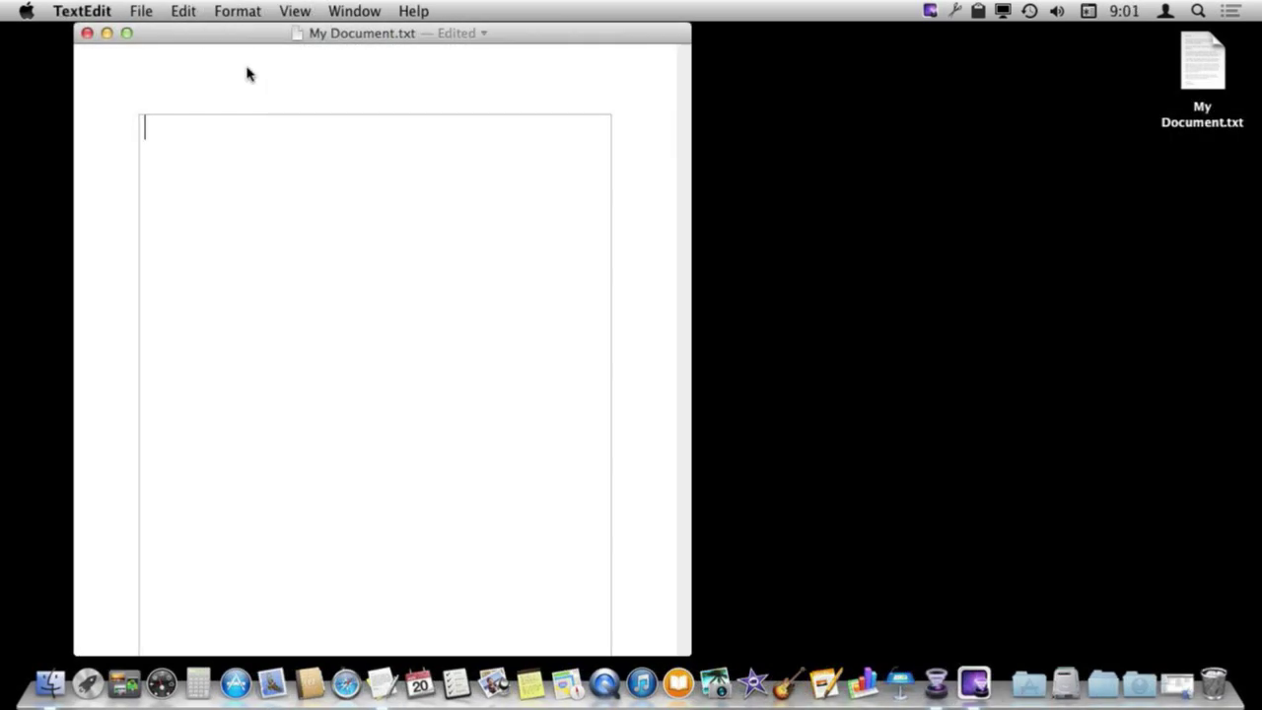
Type 'Te' at the top of the document, then drag it onto Pages to open it there
{"action": "left_click", "coordinate": [245, 133]}
{"action": "type", "text": "Test"}
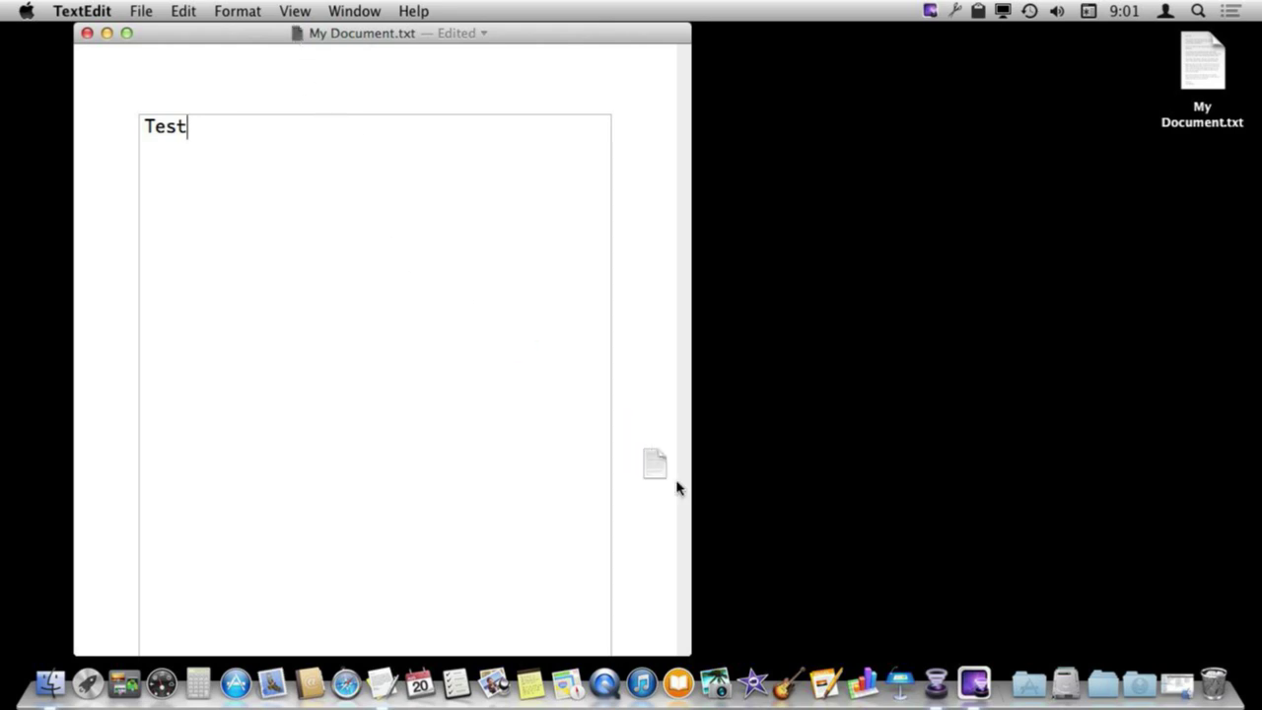
{"action": "left_click_drag", "start_coordinate": [296, 35], "coordinate": [826, 684]}
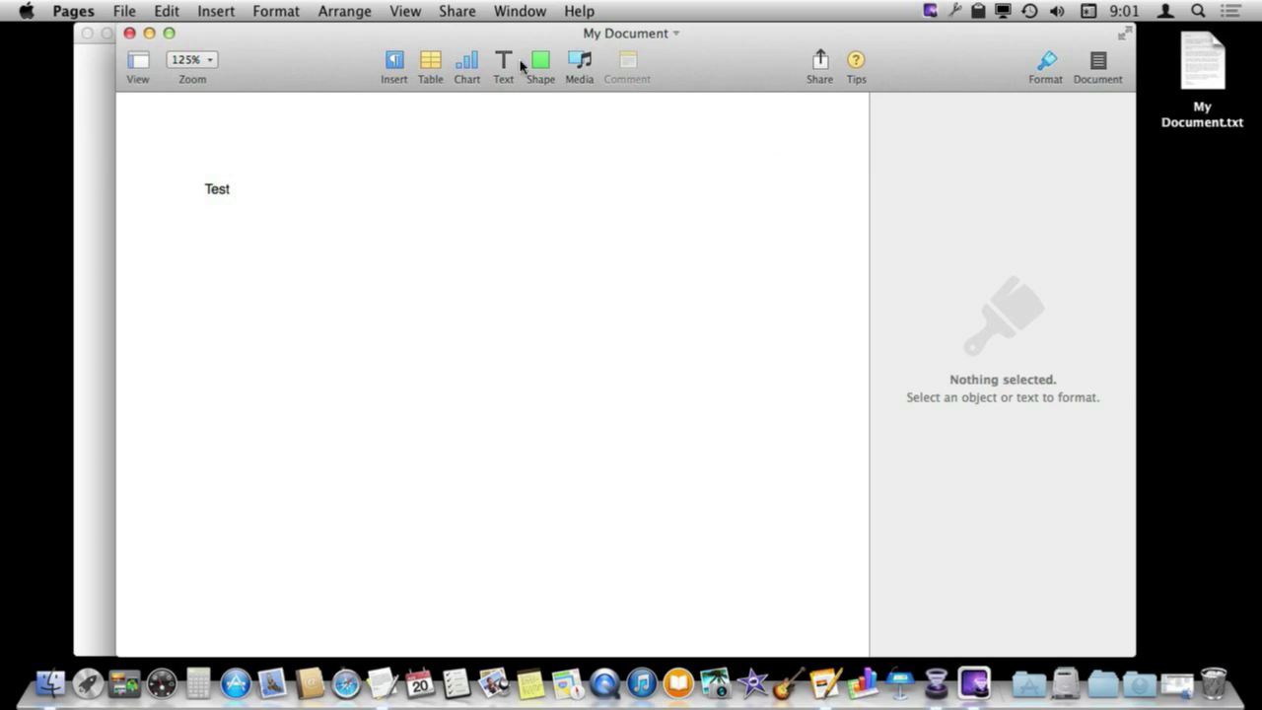
Start saving My Document as a Pages file, then cancel the Save sheet
{"action": "left_click", "coordinate": [166, 10]}
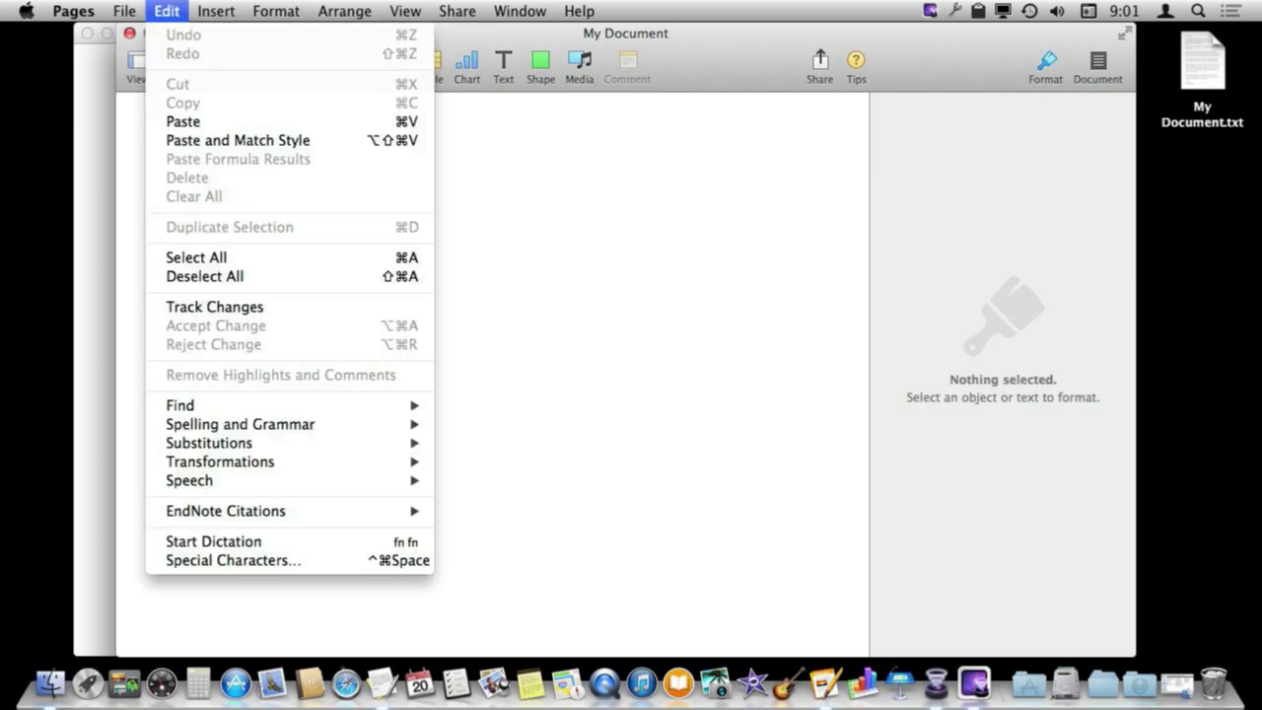
{"action": "mouse_move", "coordinate": [123, 11]}
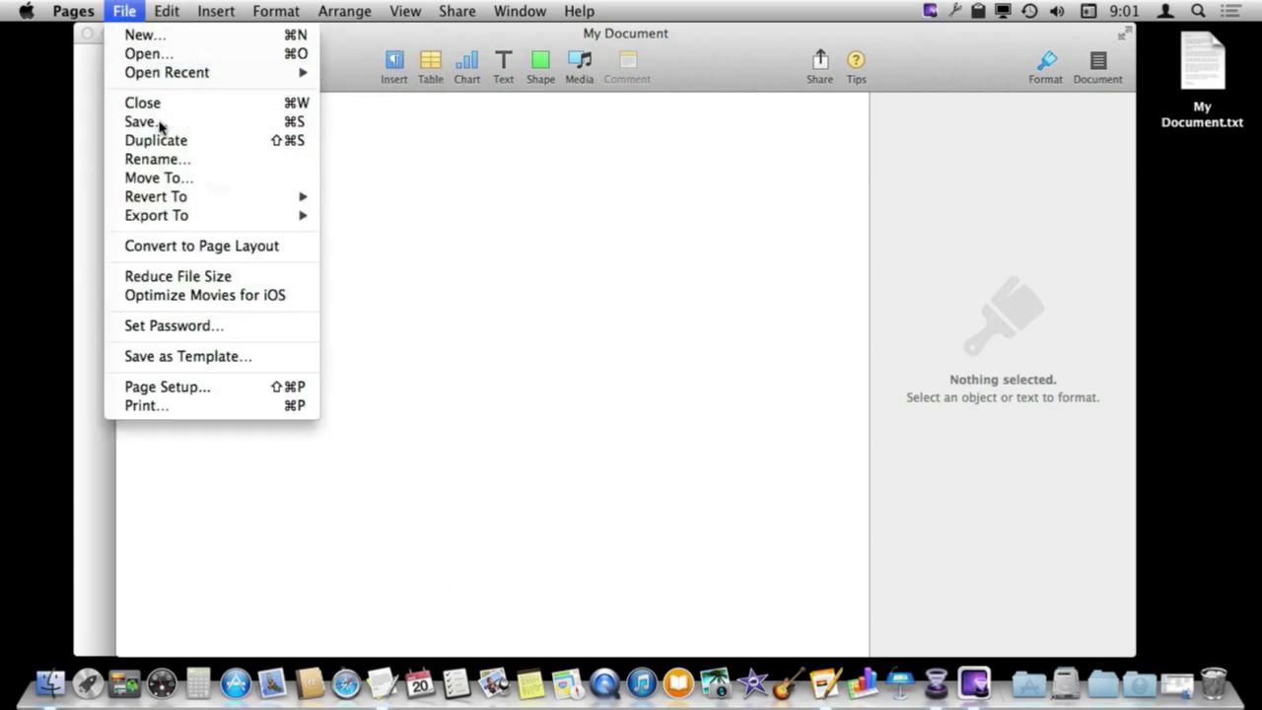
{"action": "left_click", "coordinate": [160, 128]}
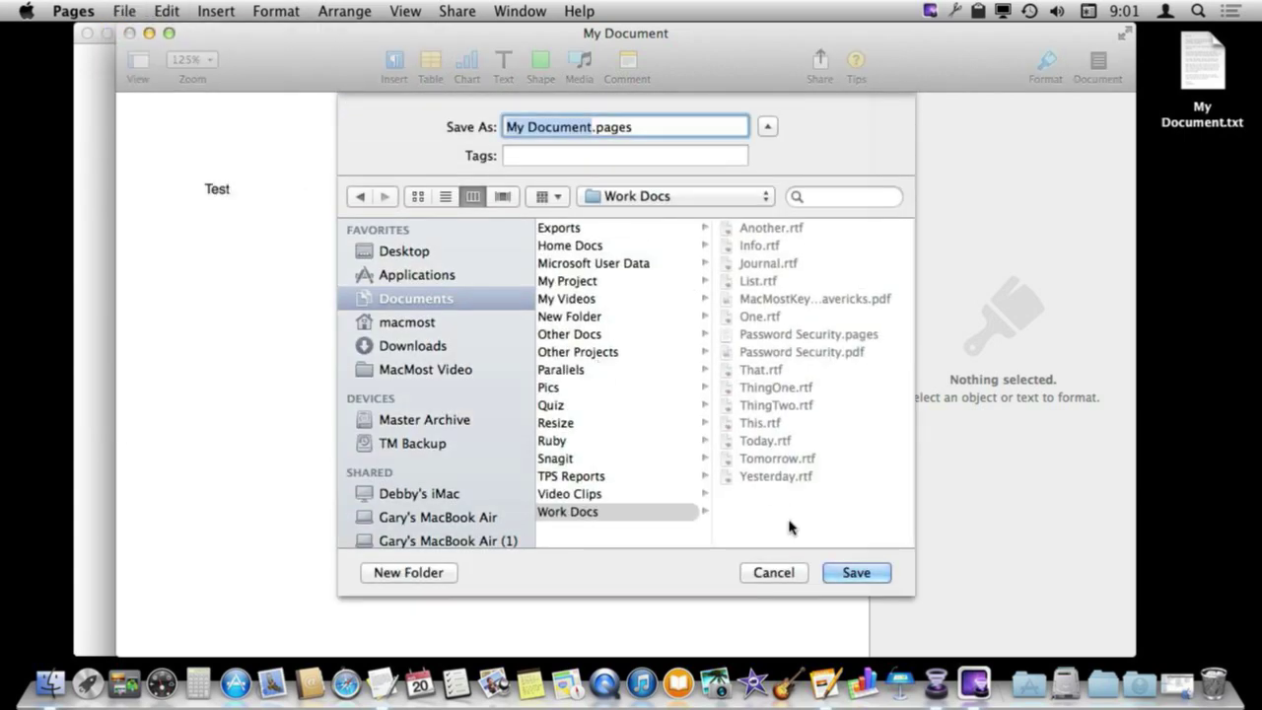
{"action": "left_click", "coordinate": [779, 574]}
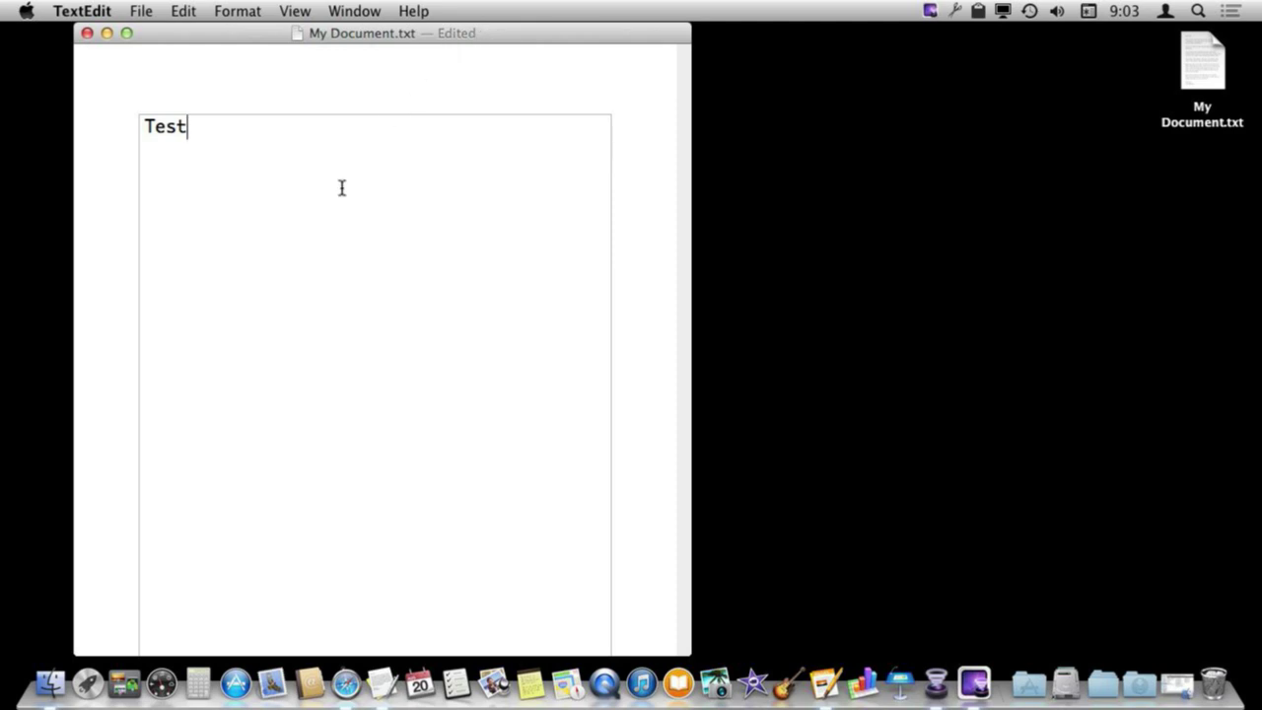
Extend the text to 'Testing' and save My Document.txt
{"action": "left_click", "coordinate": [141, 10]}
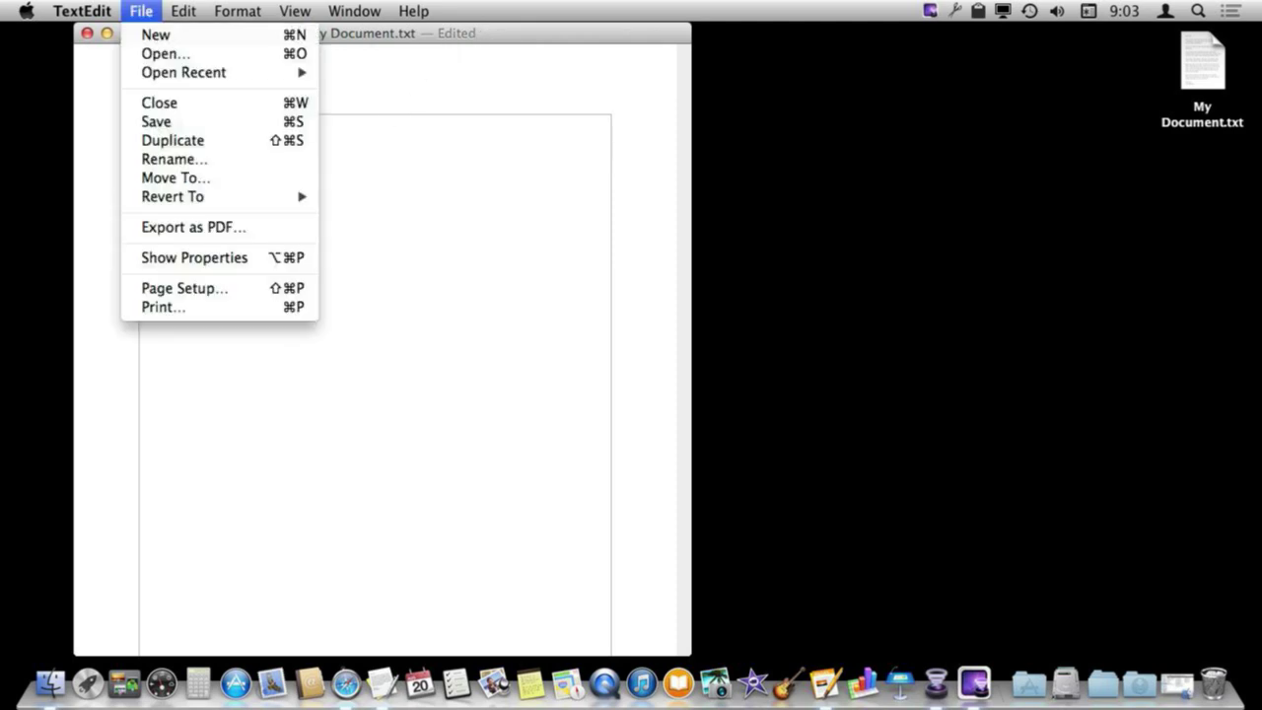
{"action": "left_click", "coordinate": [195, 121]}
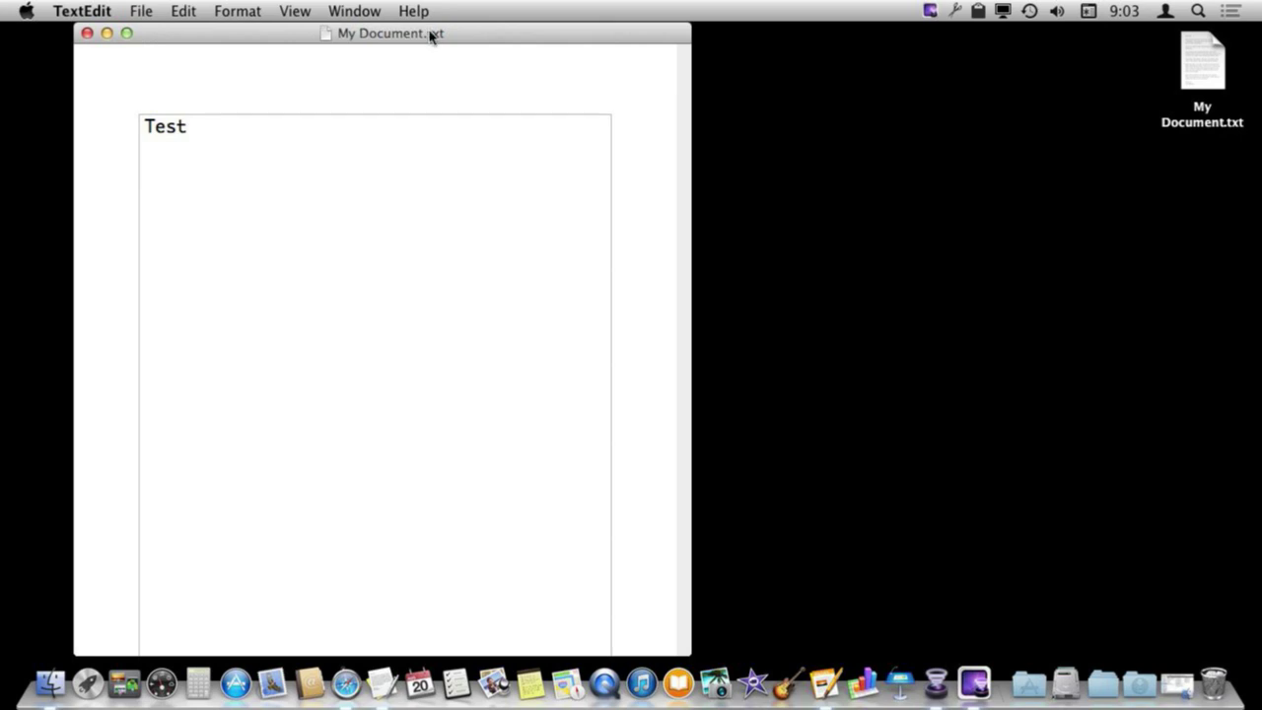
{"action": "type", "text": "ing"}
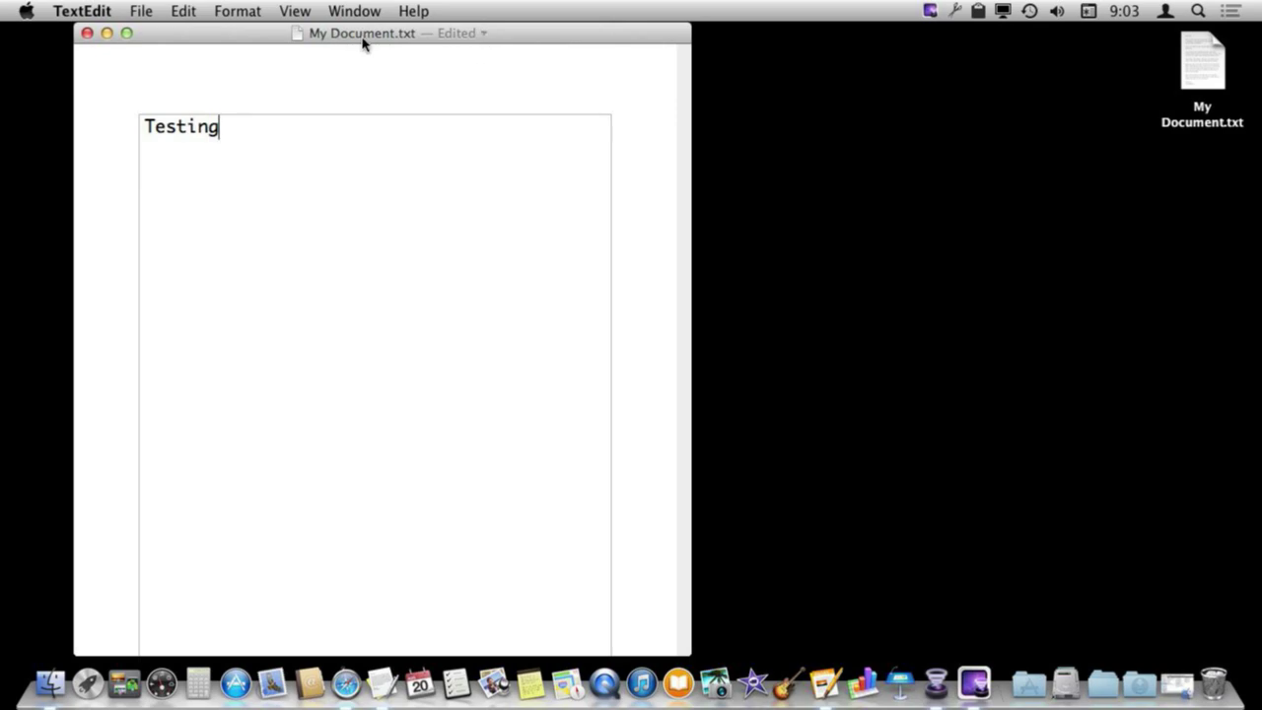
{"action": "key", "text": "super+s"}
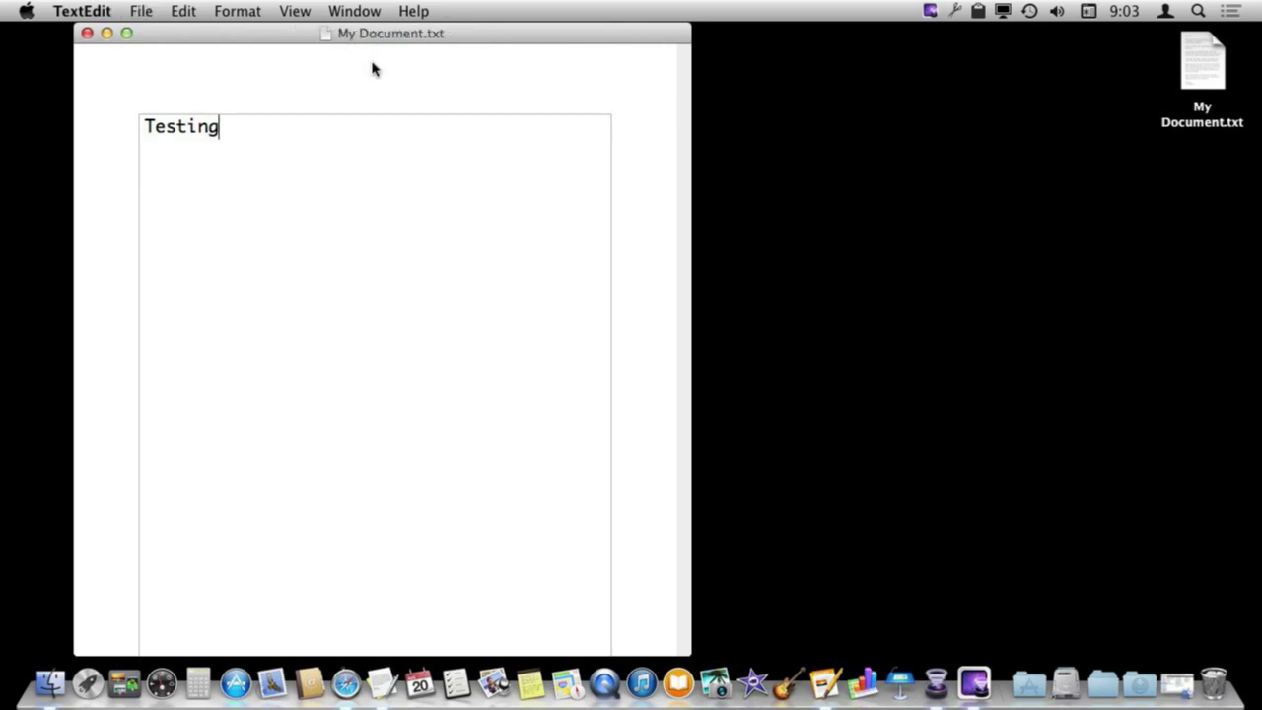